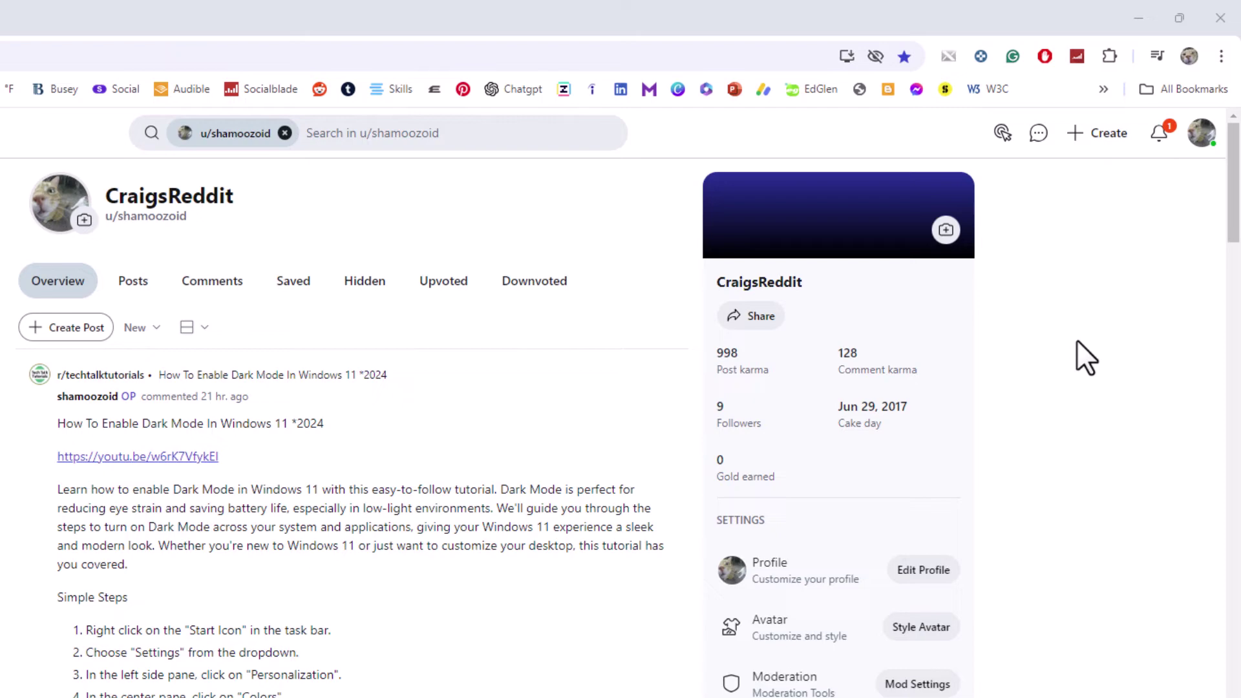
Turn on the Dark Mode toggle in the account menu so Reddit displays in the dark theme.
click(1203, 155)
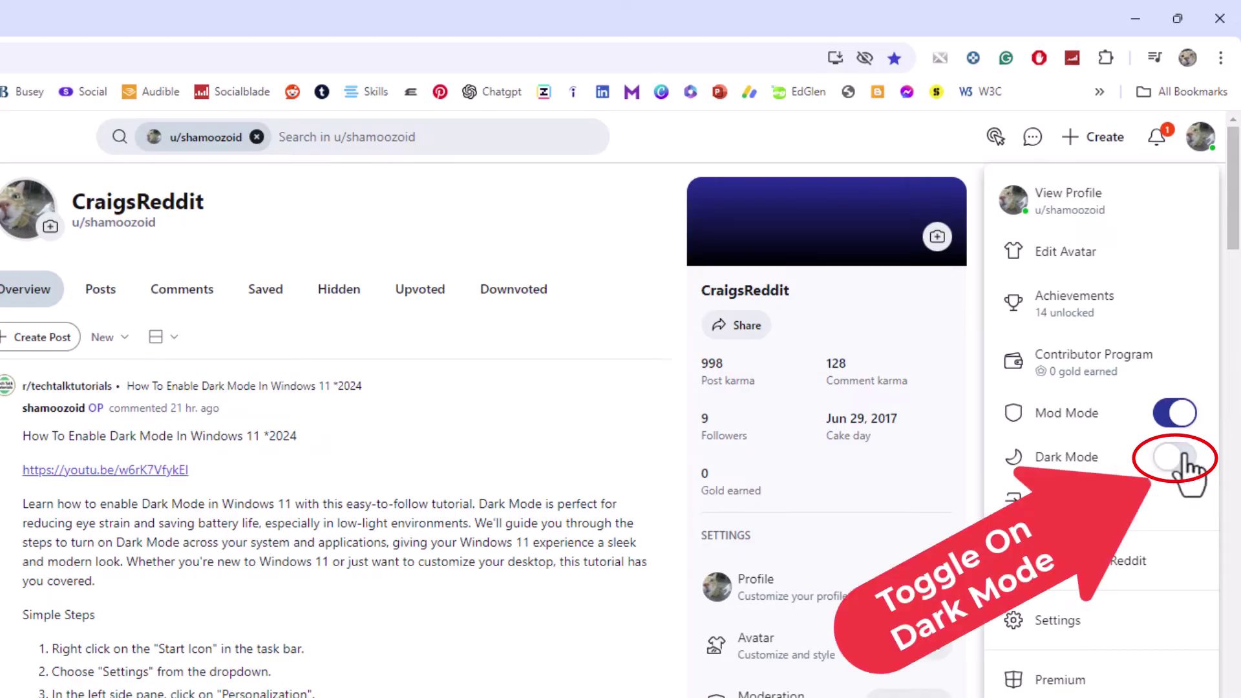
click(1184, 455)
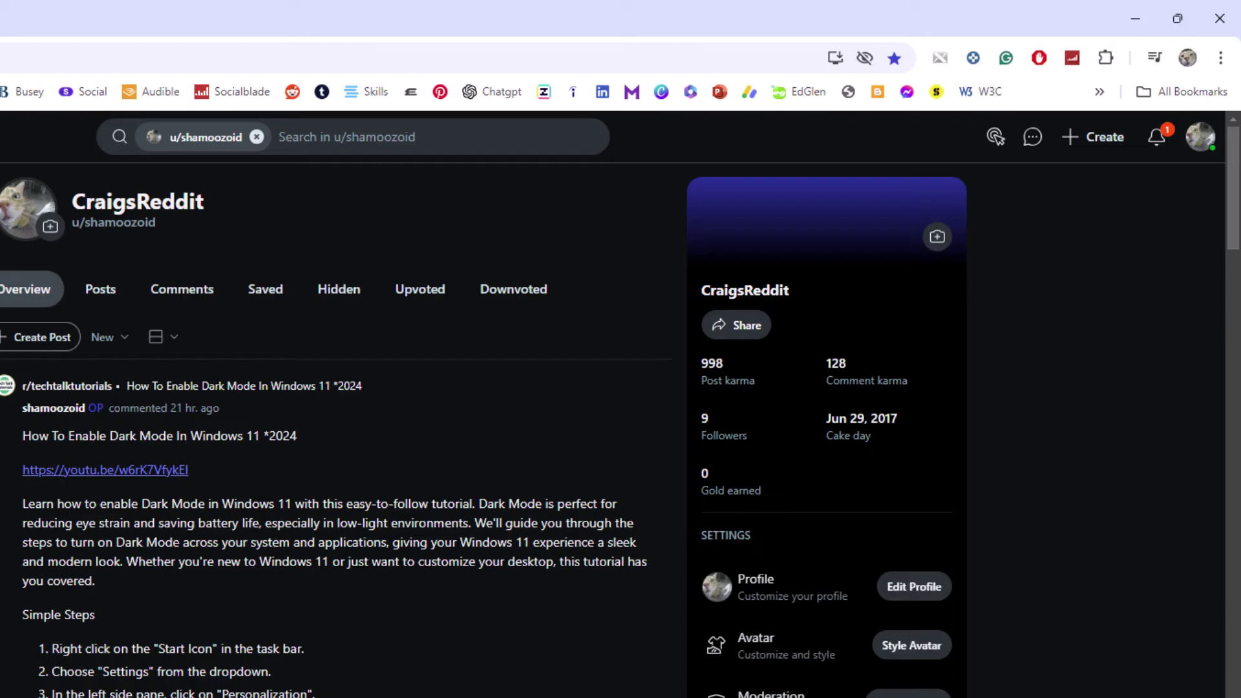